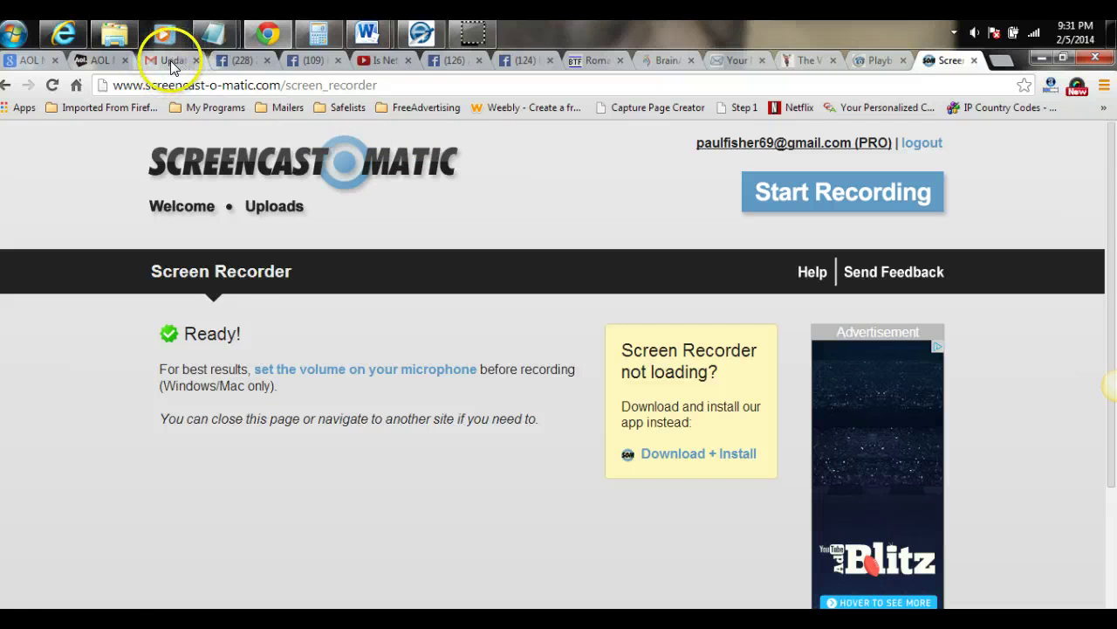
Switch from the Screencast-O-Matic recorder to the blank AOL Mail compose tab.
left_click(99, 60)
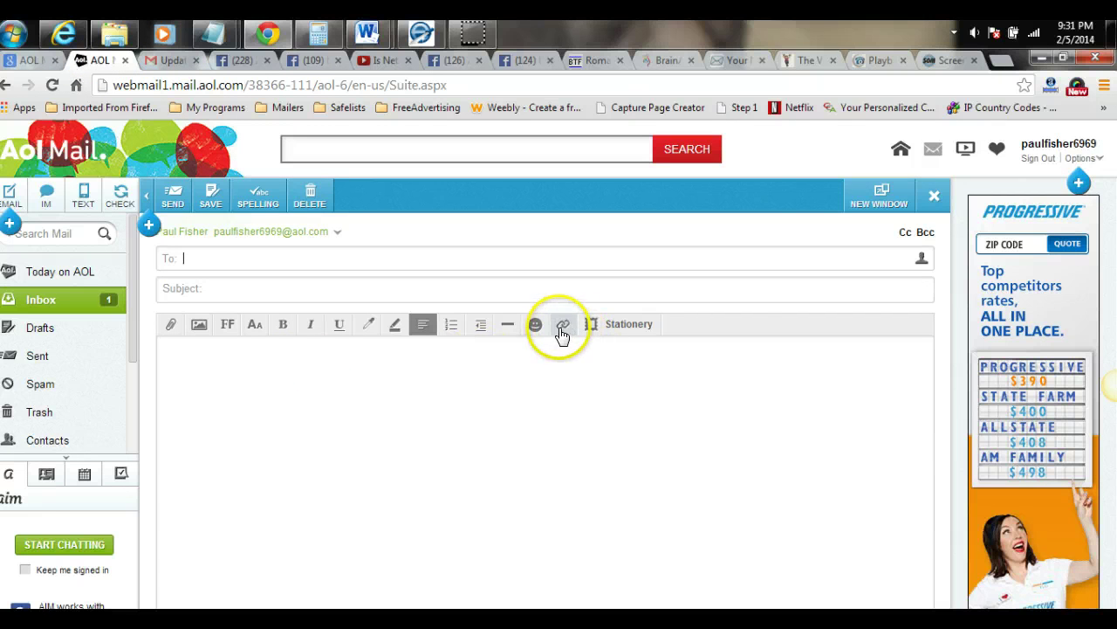
Go to YMLP and open the list of saved newsletter drafts.
left_click(736, 62)
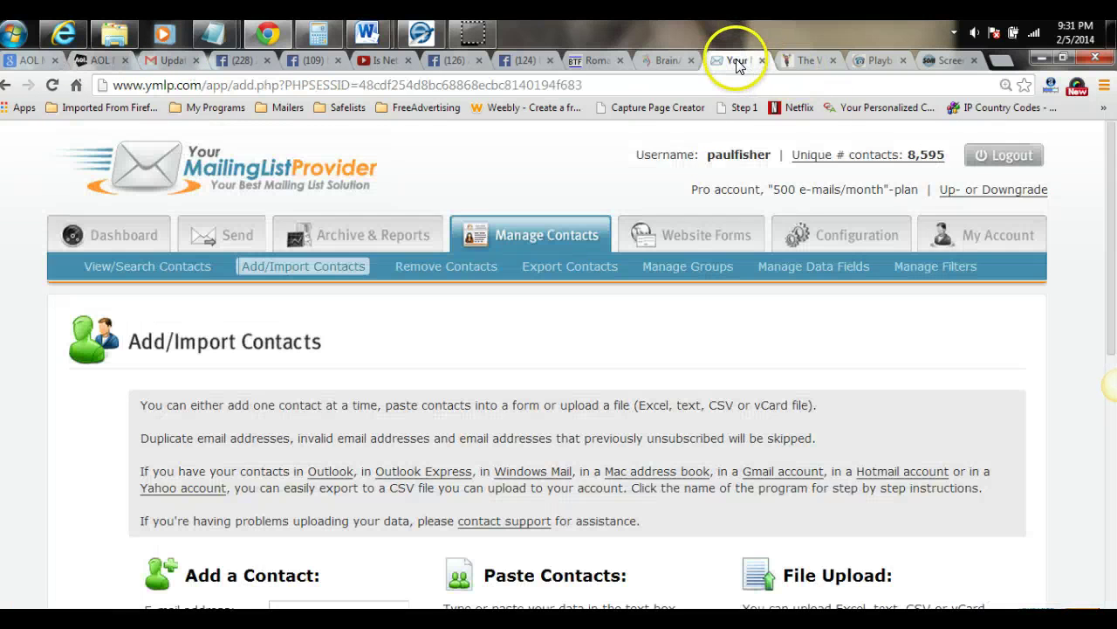
scroll(591, 305, "down", 3)
scroll(575, 313, "up", 3)
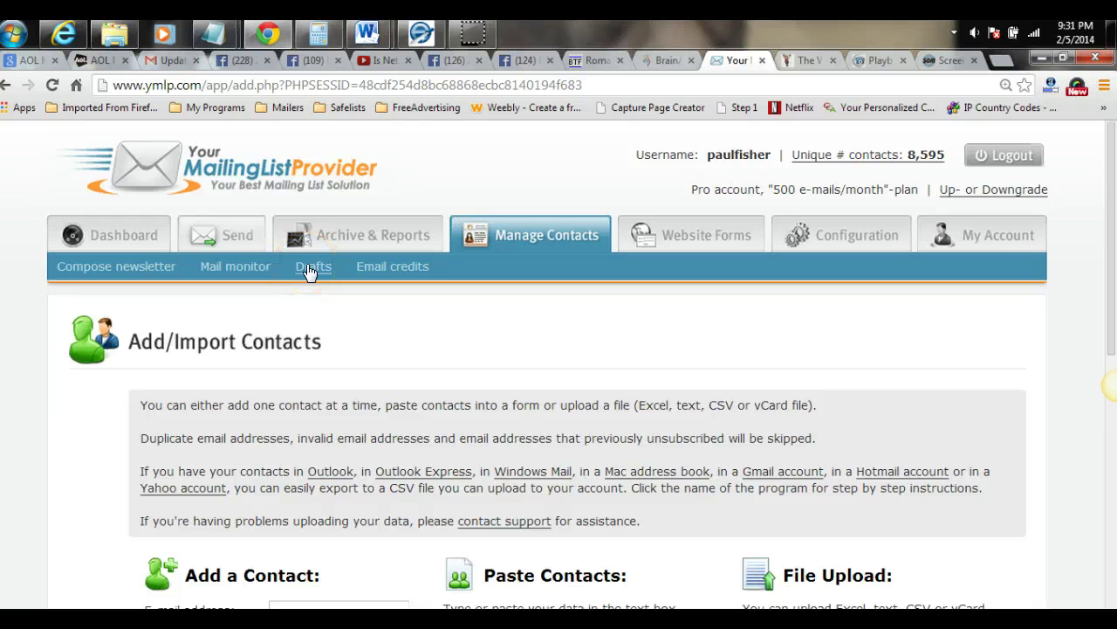
left_click(307, 268)
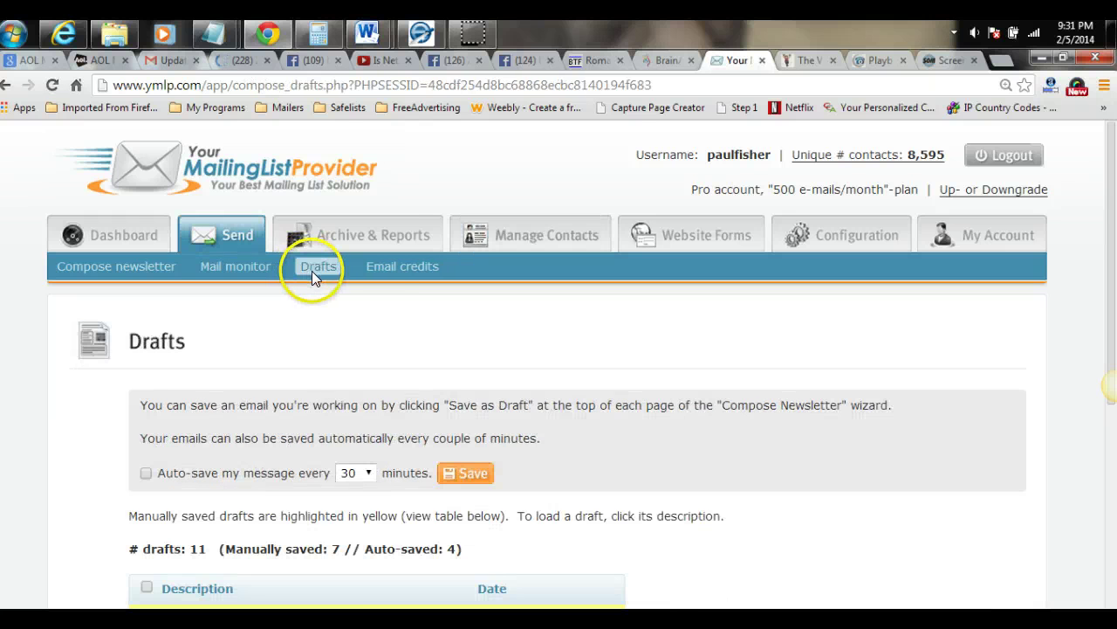
Load the Feb 5 8:31 PM draft and select its entire message body.
scroll(390, 321, "down", 2)
scroll(392, 321, "down", 1)
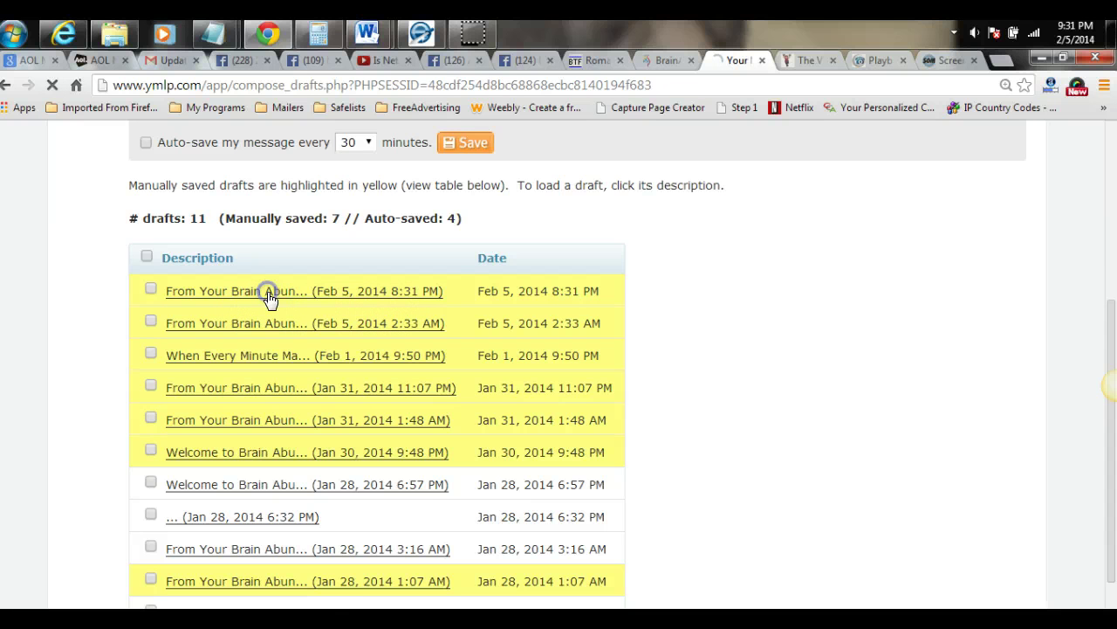
scroll(266, 297, "down", 2)
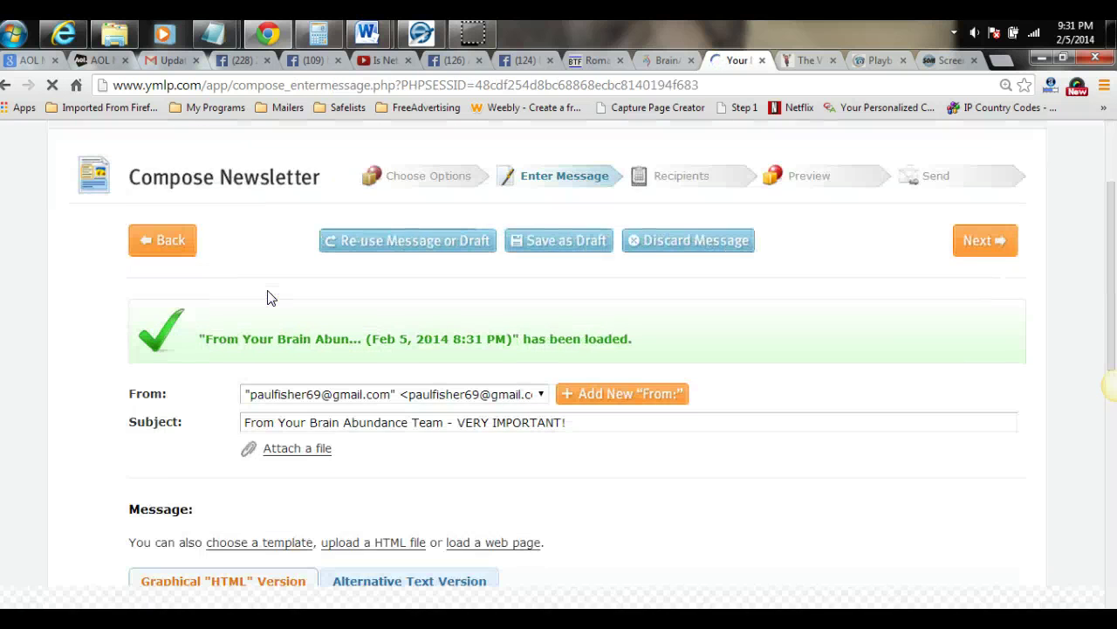
scroll(266, 297, "down", 1)
scroll(266, 296, "down", 1)
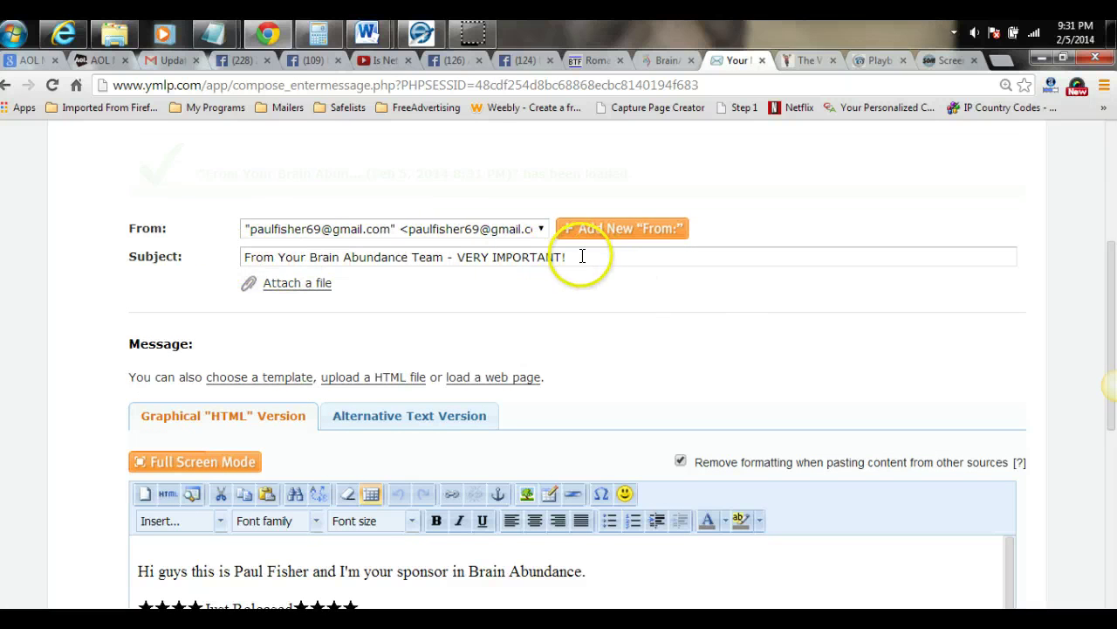
scroll(200, 306, "down", 1)
scroll(72, 307, "down", 1)
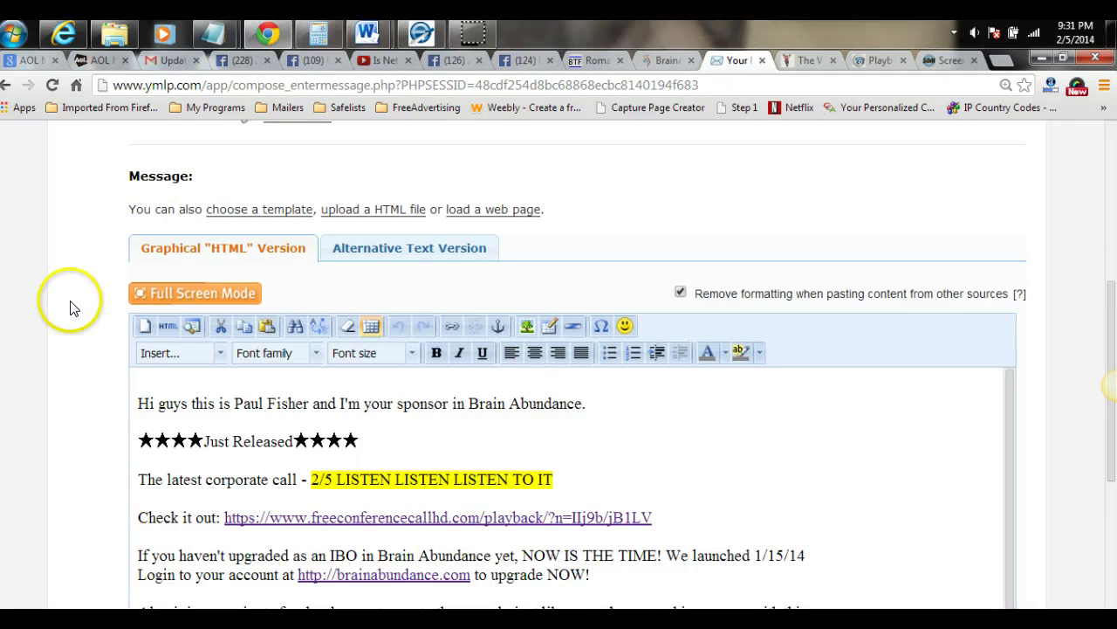
scroll(72, 306, "down", 1)
scroll(70, 305, "down", 1)
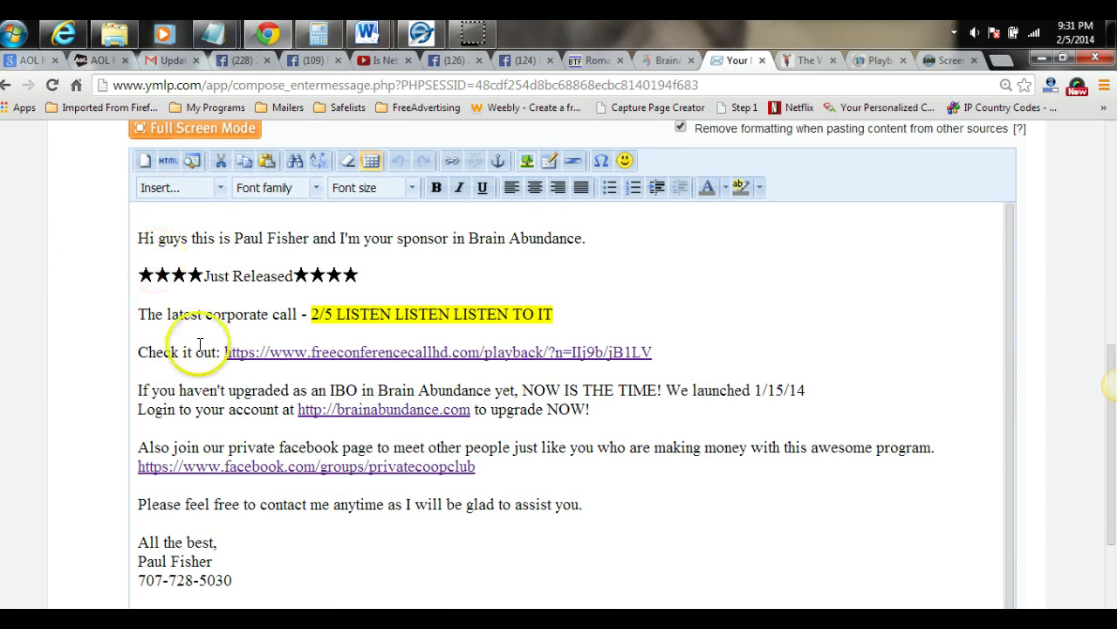
mouse_move(232, 580)
left_mouse_down()
mouse_move(138, 481)
mouse_move(139, 238)
left_mouse_up()
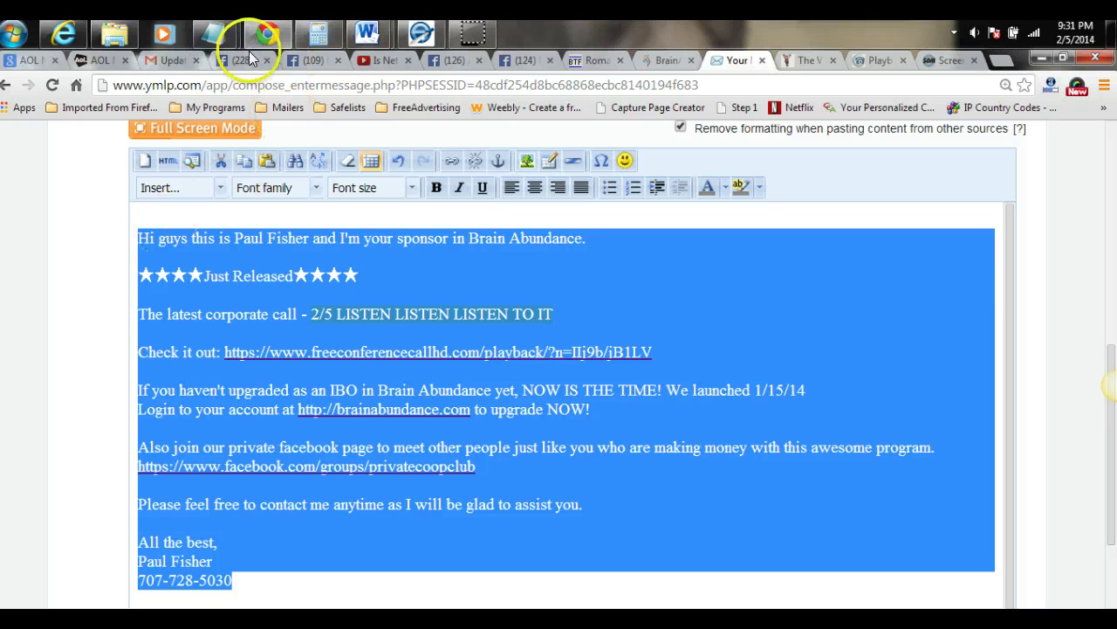
Paste the Brain Abundance newsletter into the AOL compose body and select the freeconferencecallhd playback URL.
left_click(103, 60)
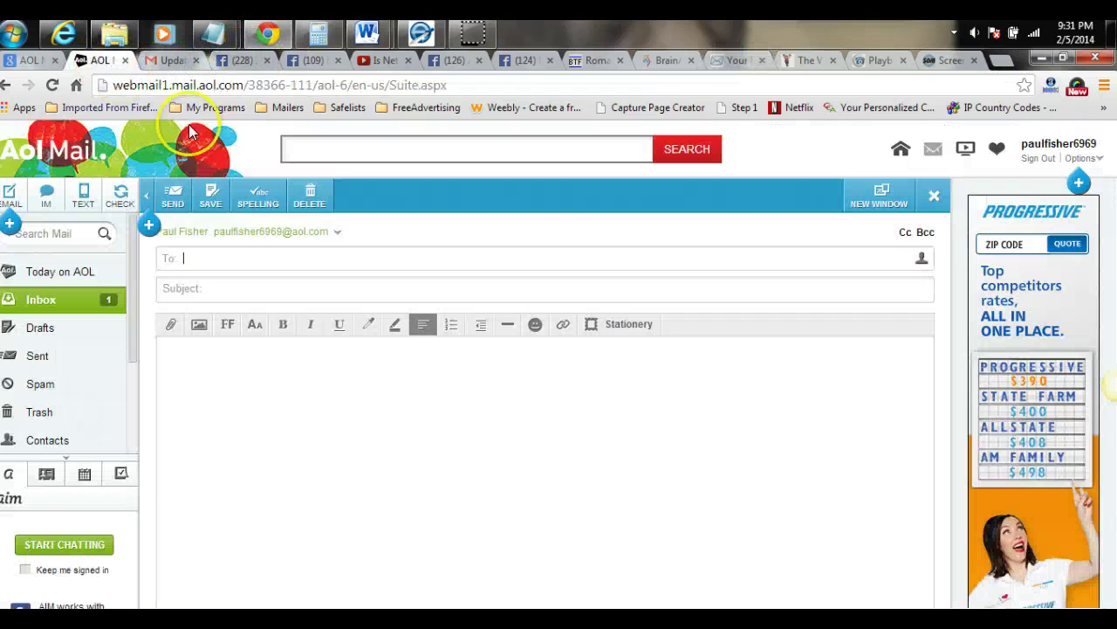
right_click(167, 349)
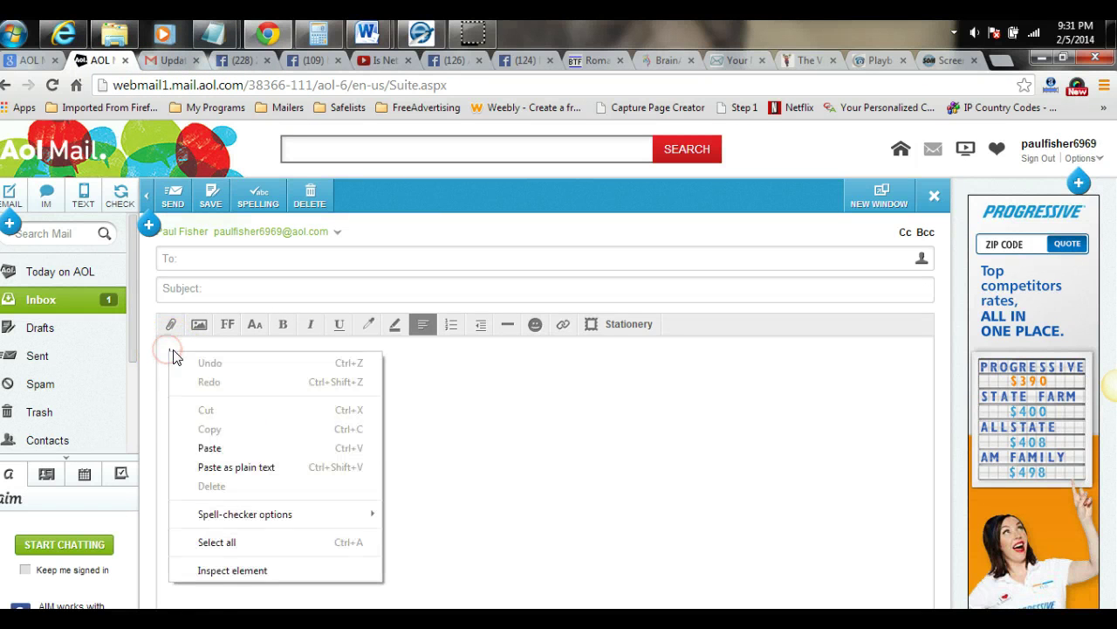
left_click(212, 450)
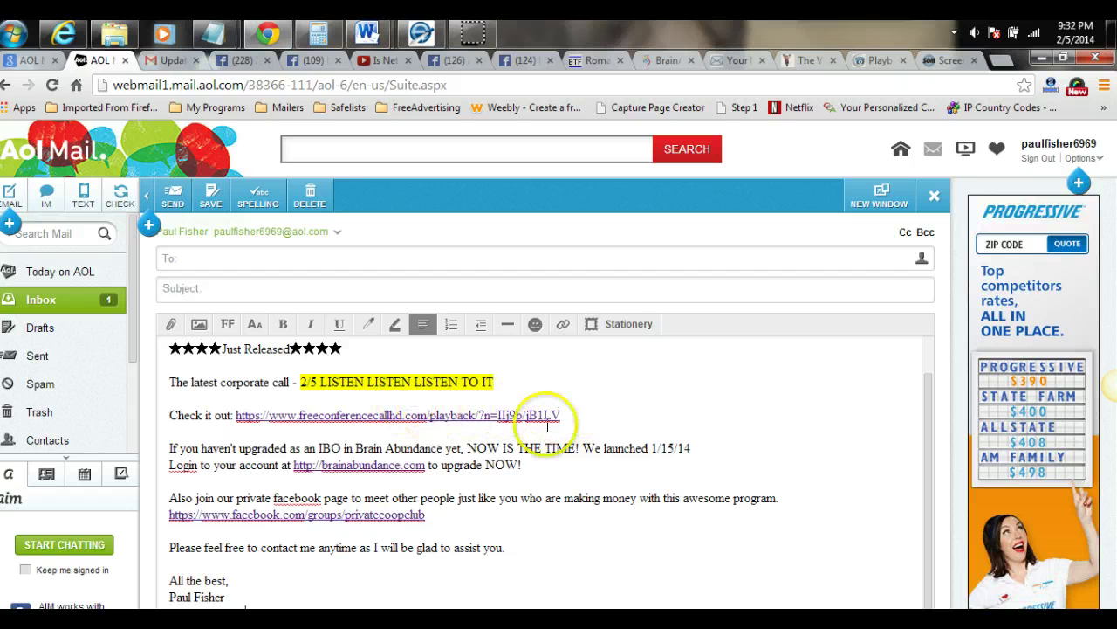
left_click(560, 412)
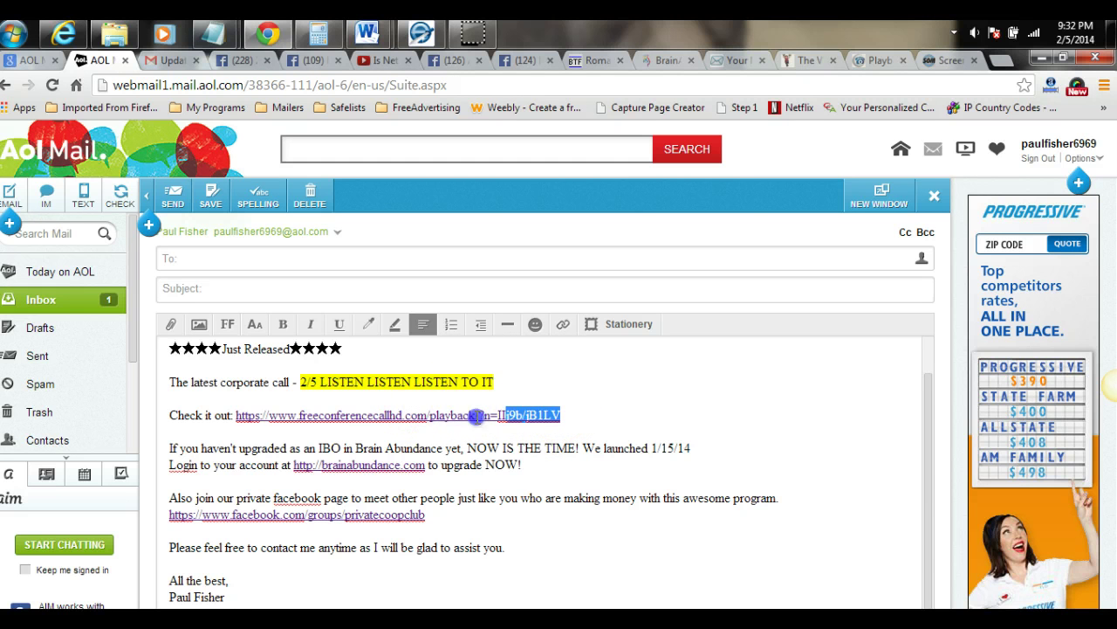
left_click_drag(476, 415, 282, 418)
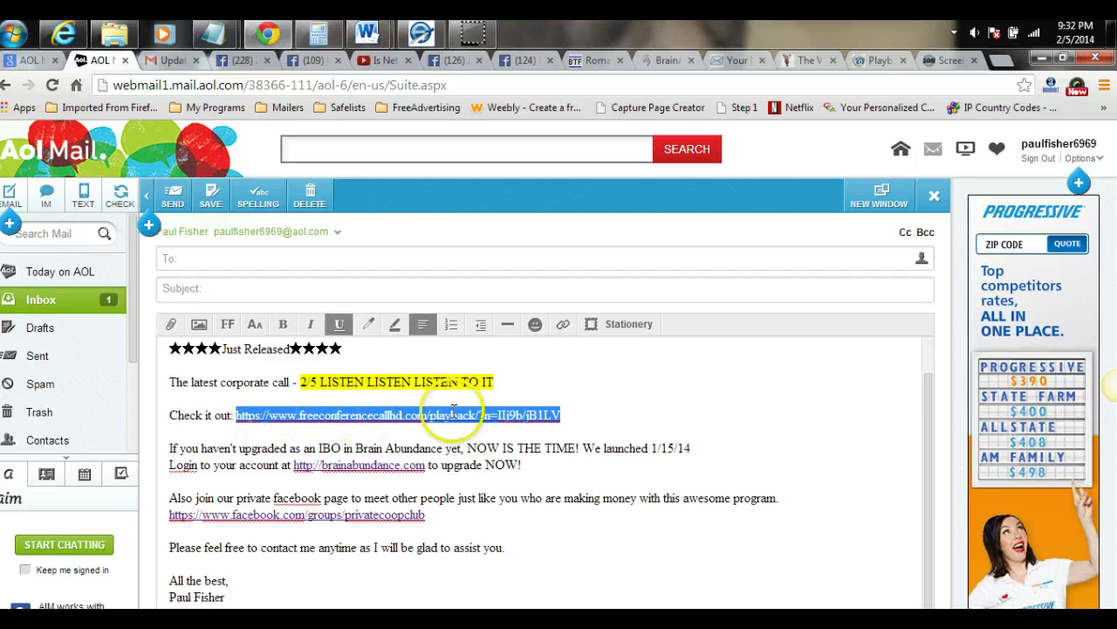
Make the selected freeconferencecallhd playback URL a Web Site link with its prefilled address.
left_click(563, 330)
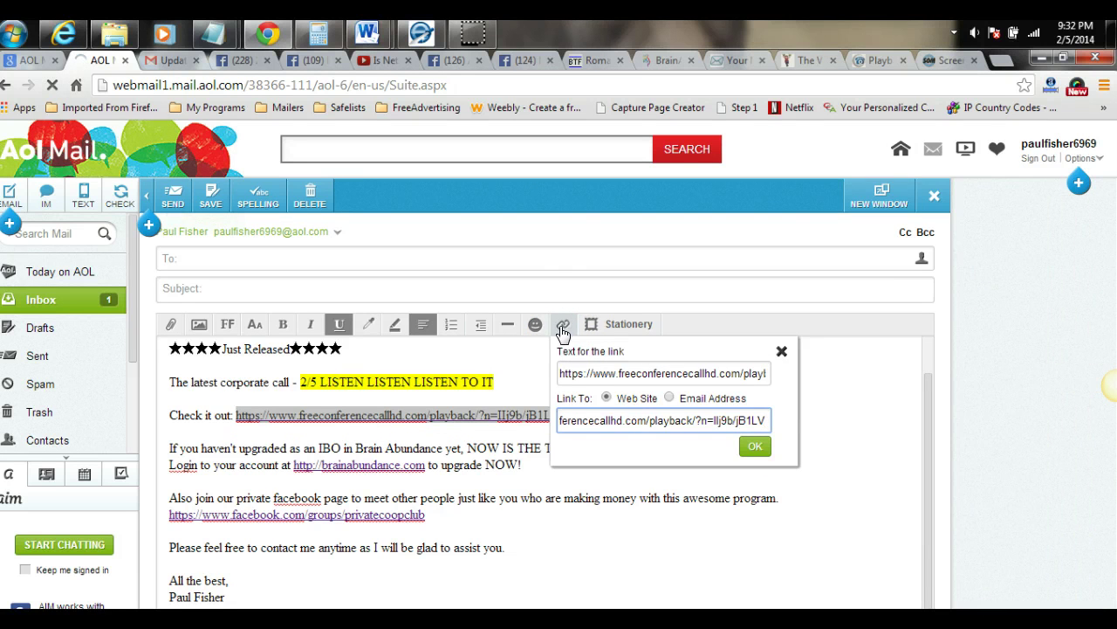
left_click(755, 449)
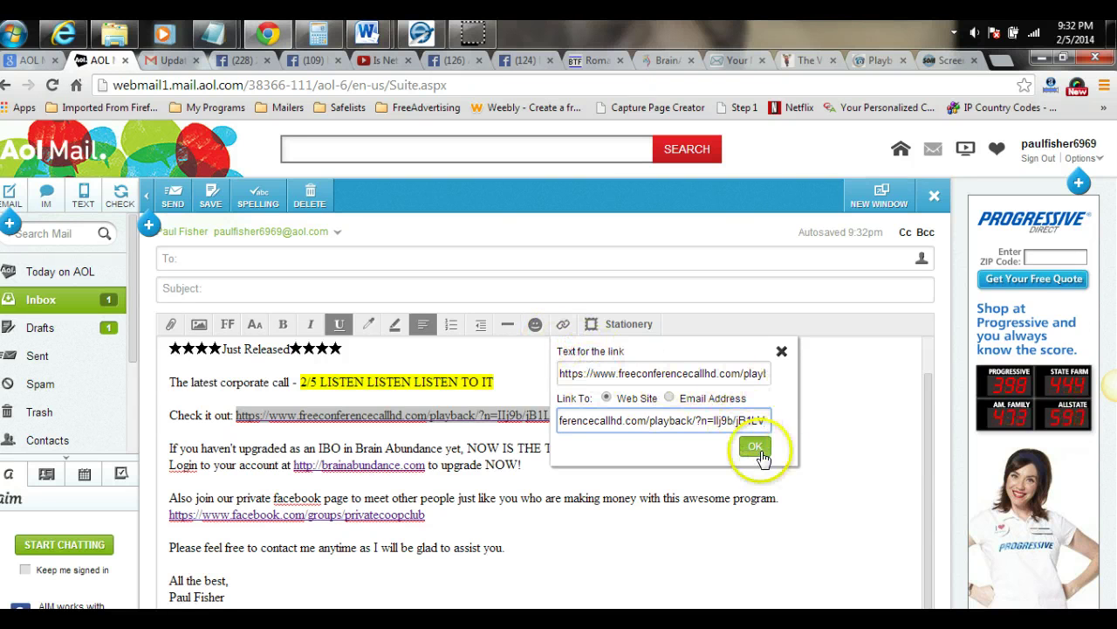
left_click(756, 448)
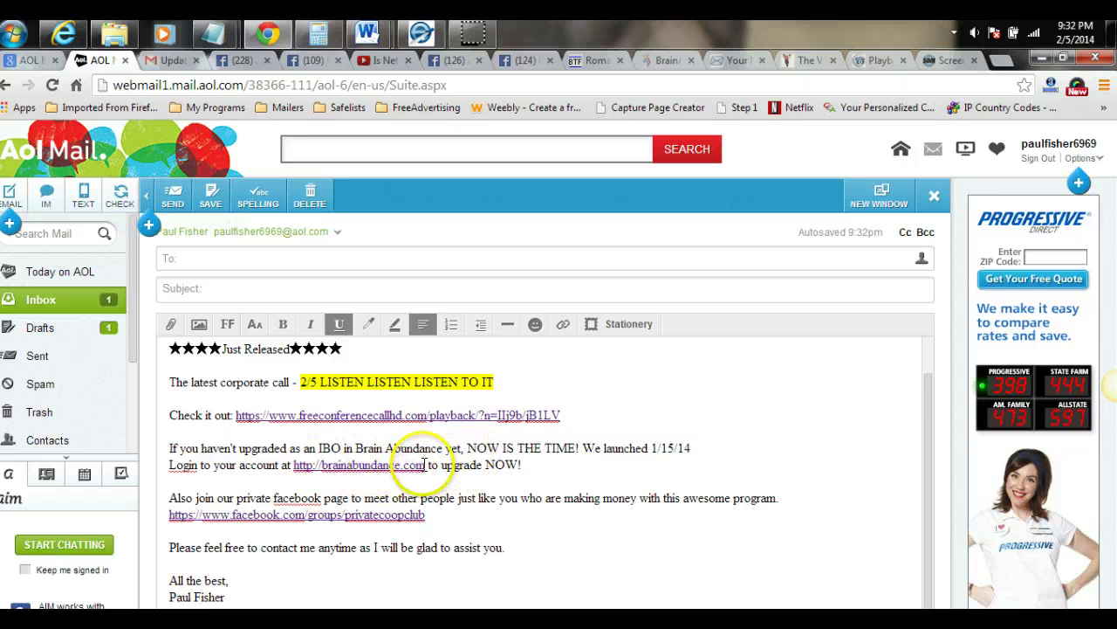
left_click_drag(424, 465, 409, 464)
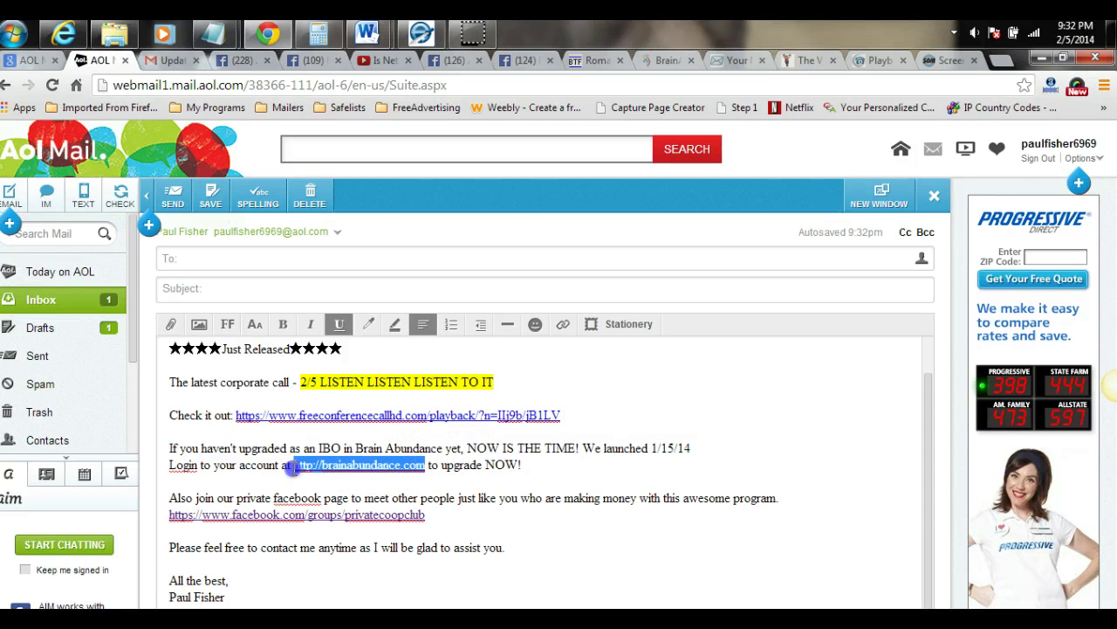
left_click(563, 330)
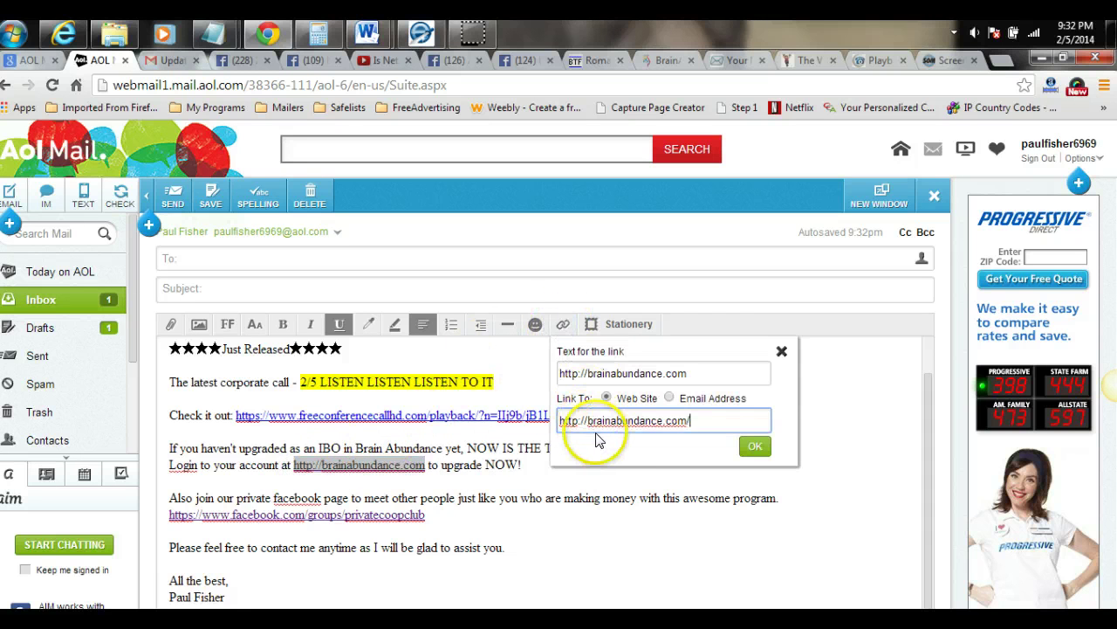
type("/")
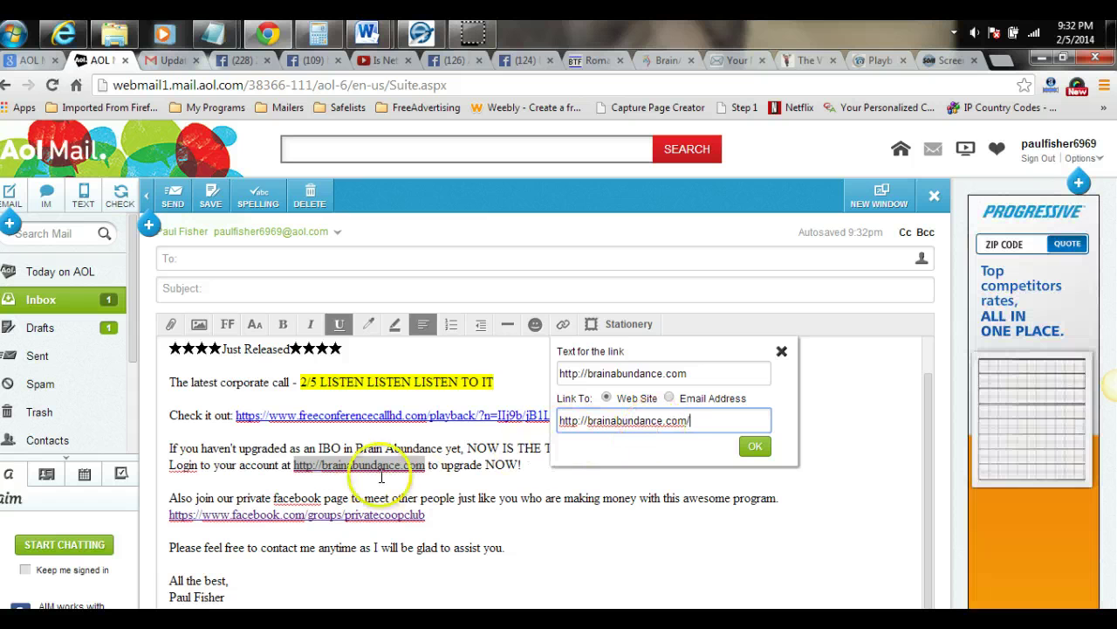
left_click(756, 447)
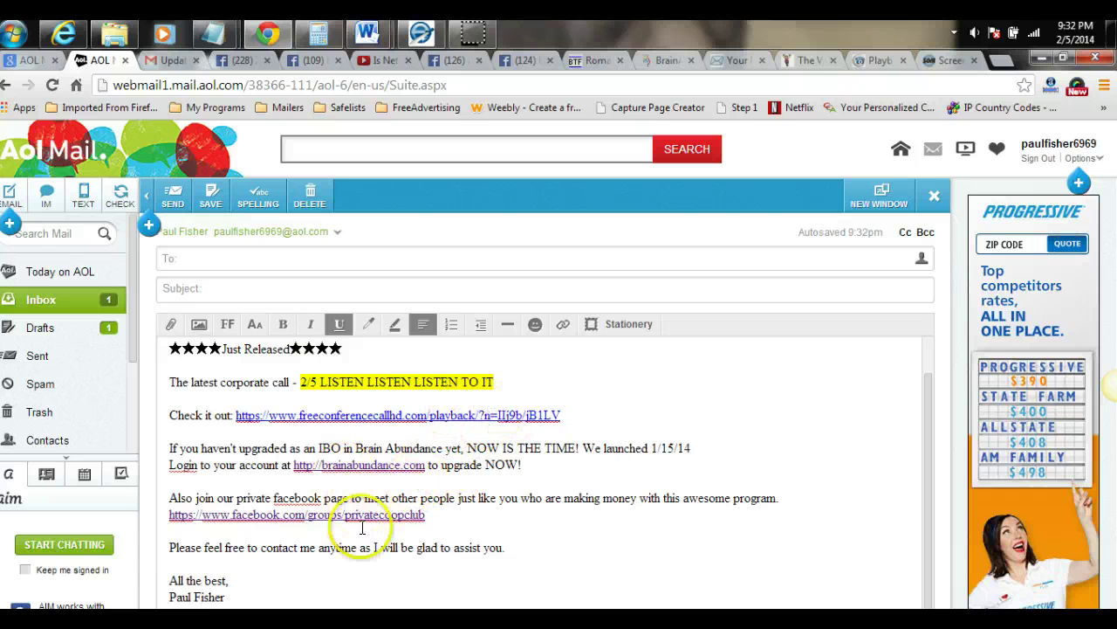
Turn the Facebook group address into a web link.
left_click(427, 514)
left_click_drag(378, 514, 259, 515)
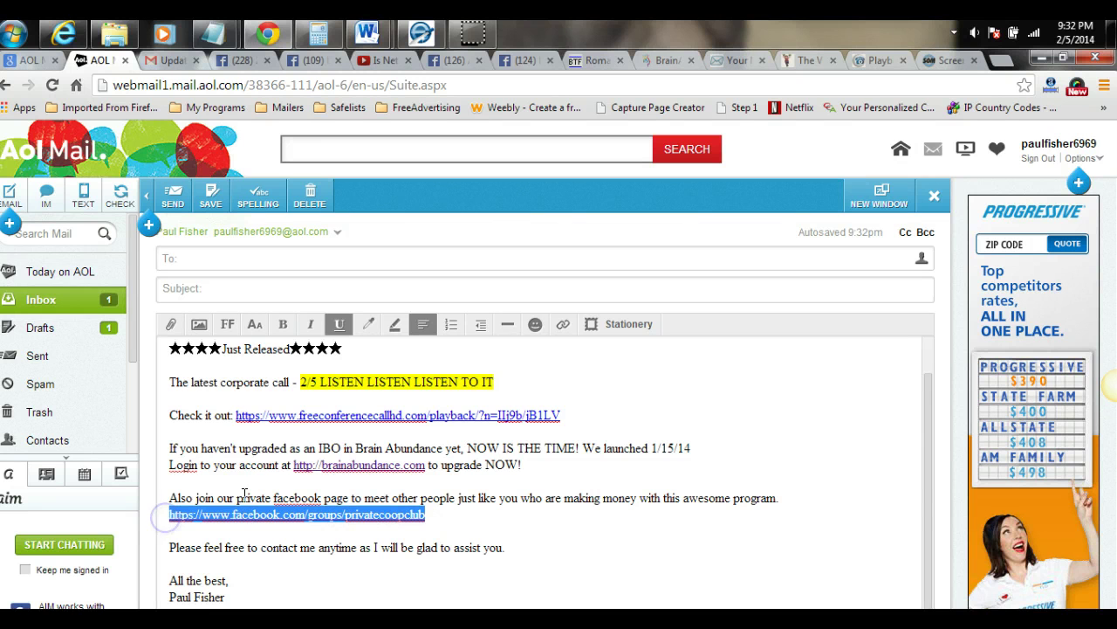
left_click(563, 330)
left_click(563, 330)
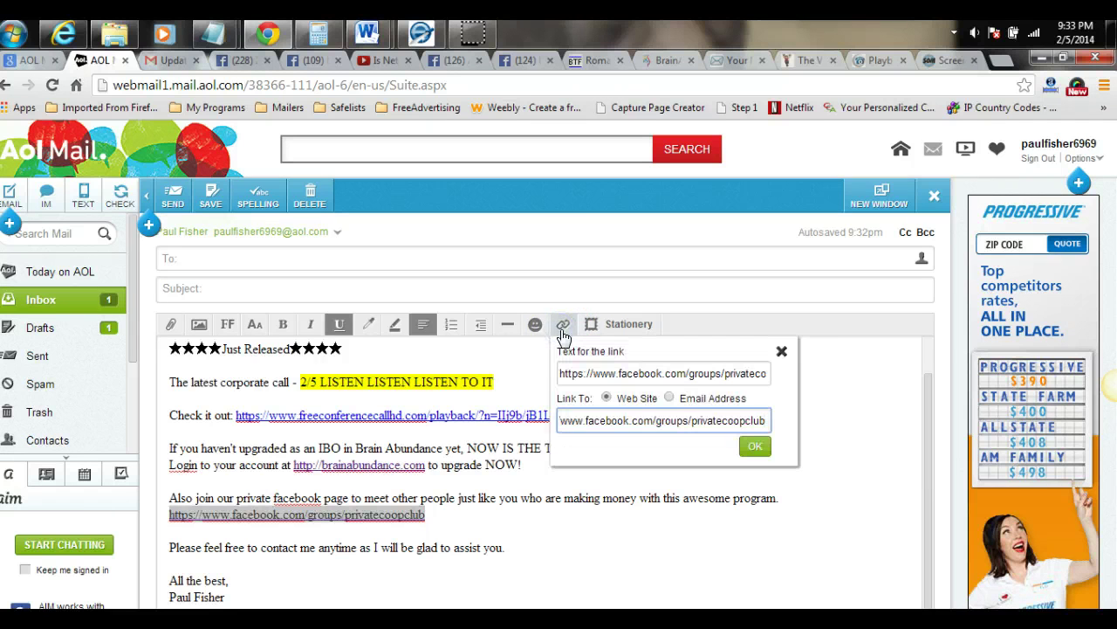
left_click(756, 448)
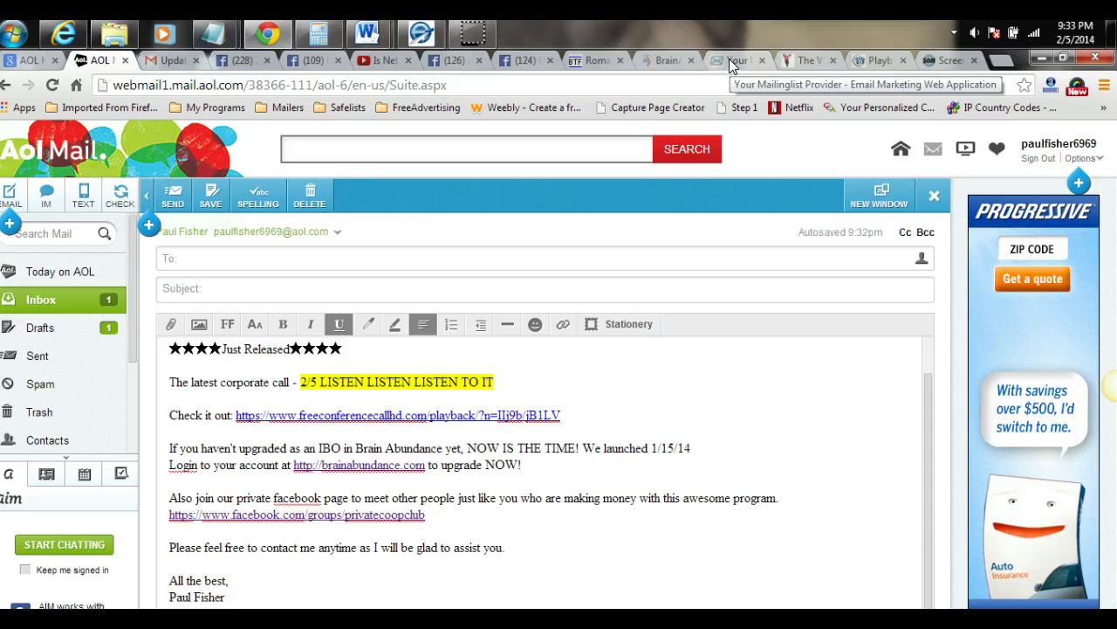
Copy the YMLP subject 'From Your Brain Abundance Team - VERY IMPORTANT!'.
left_click(737, 61)
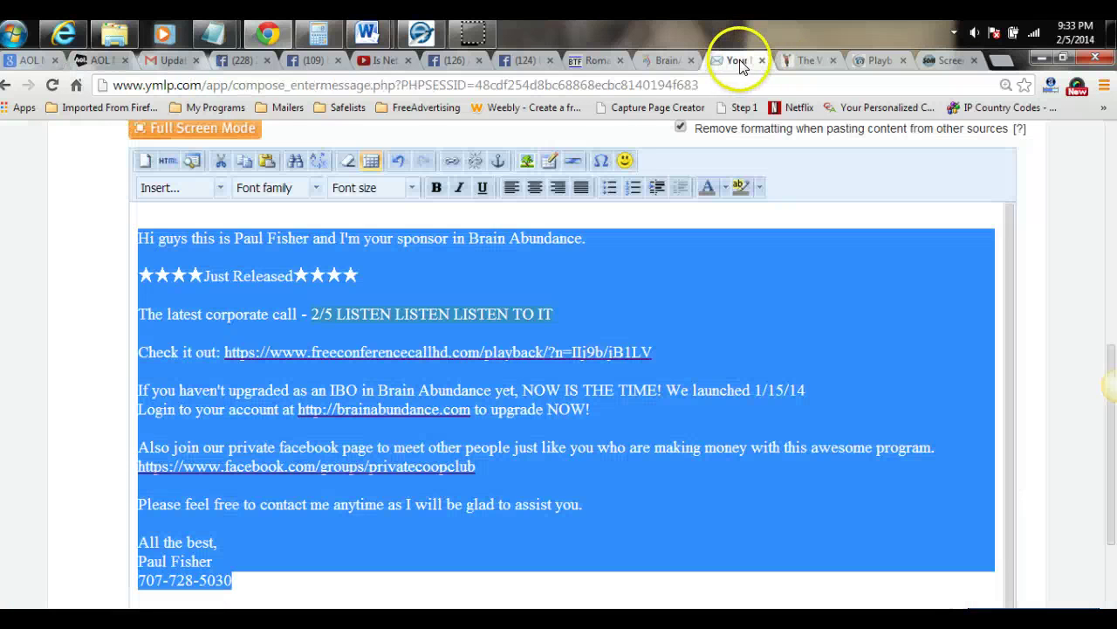
scroll(454, 214, "up", 1)
scroll(356, 225, "up", 1)
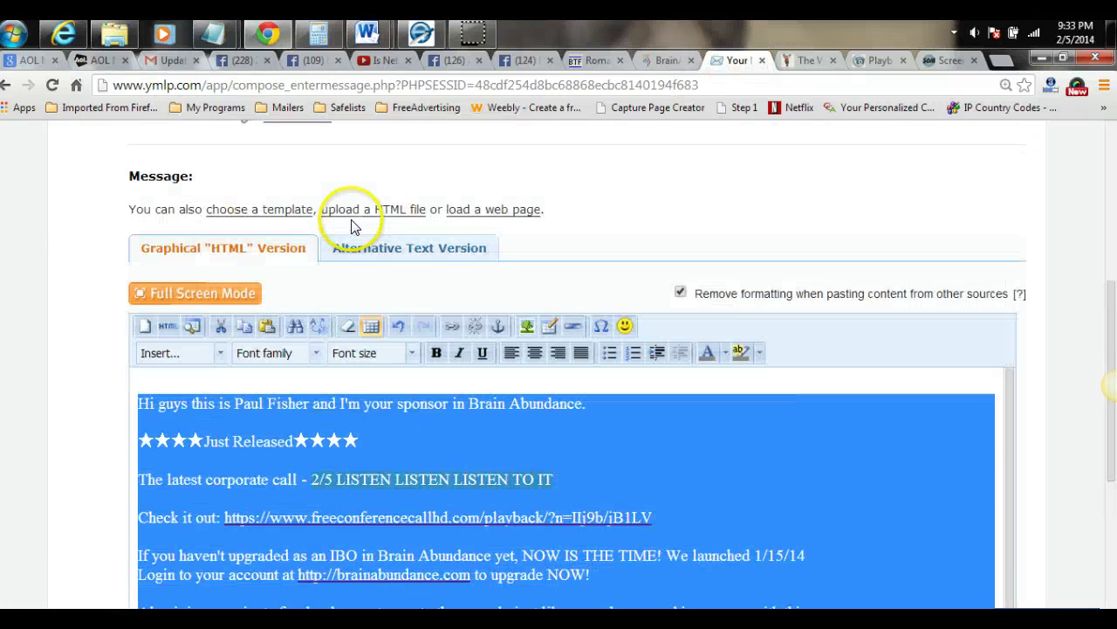
scroll(335, 280, "up", 2)
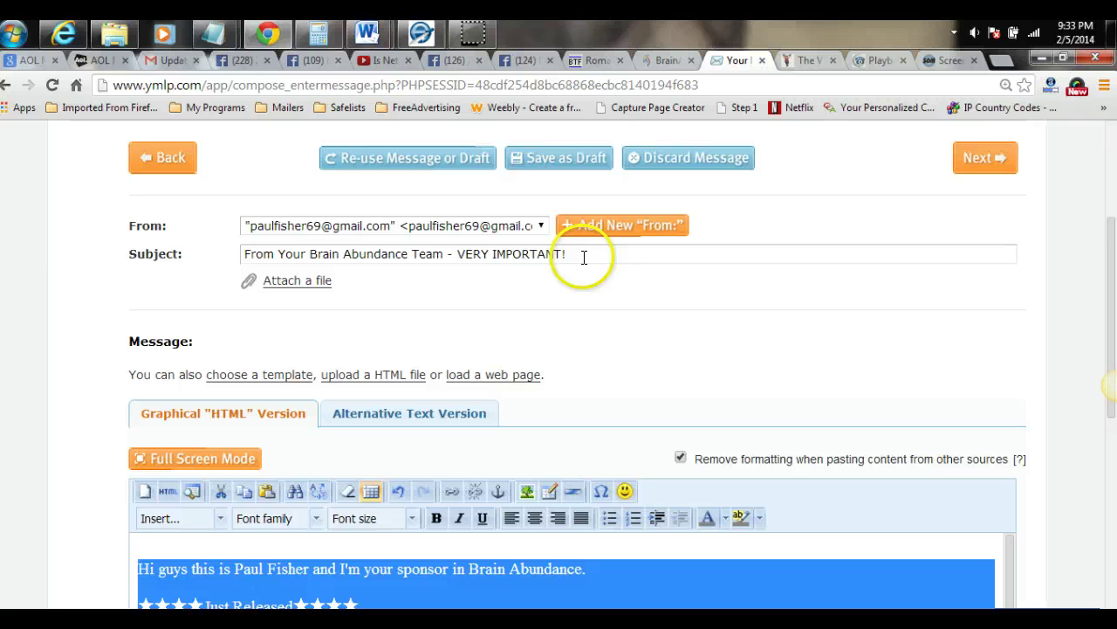
left_click_drag(568, 253, 250, 254)
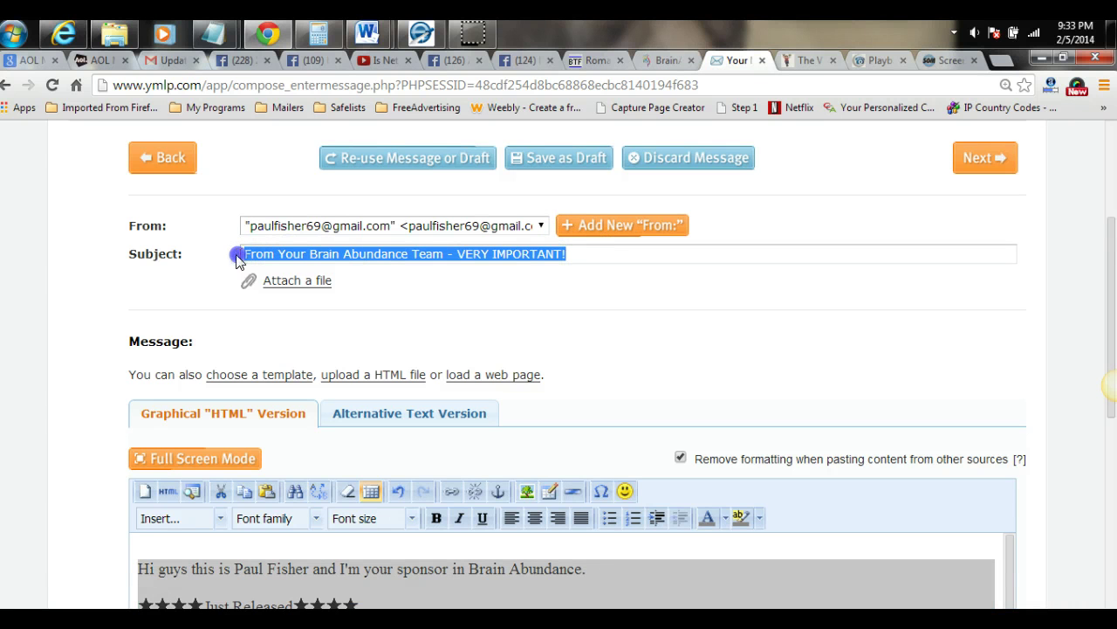
right_click(402, 255)
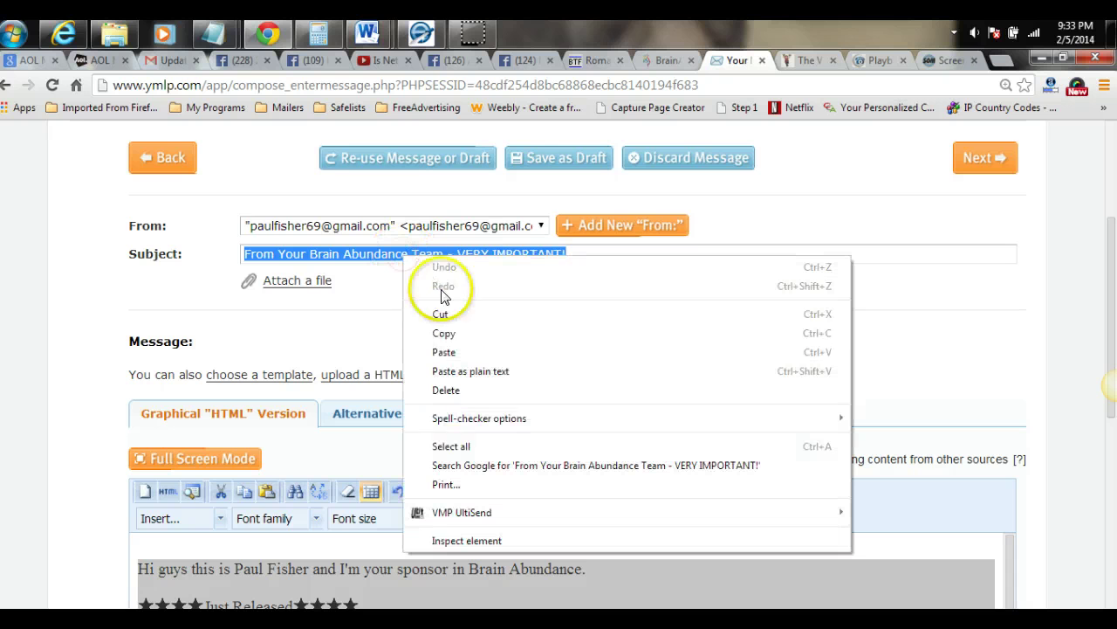
left_click(446, 334)
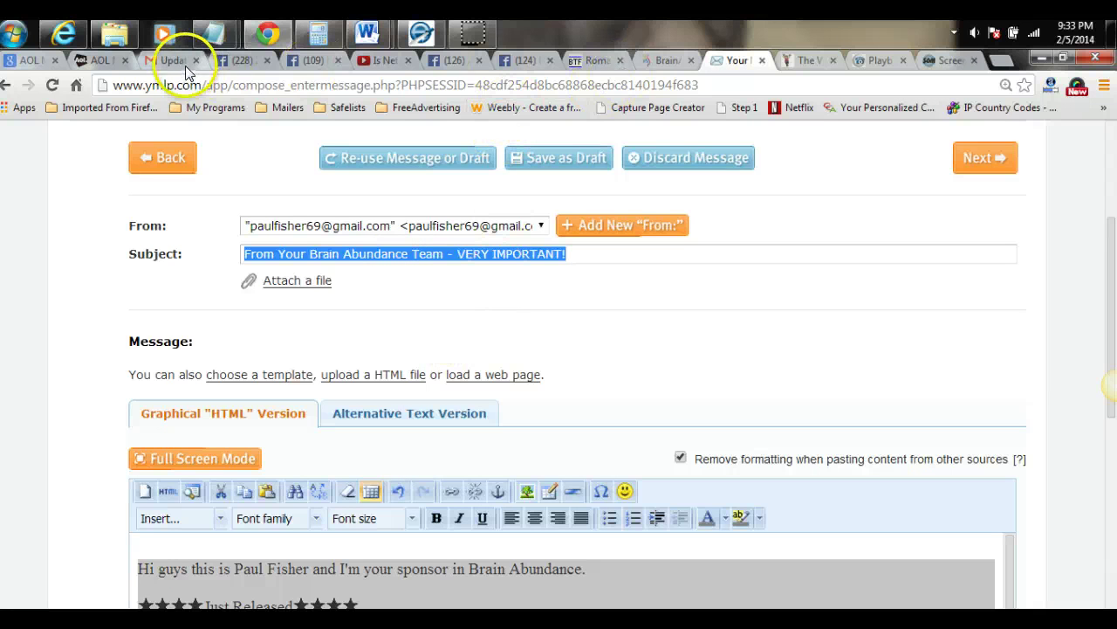
Paste 'From Your Brain Abundance Team - VERY IMPORTANT!' into the AOL draft's Subject field.
left_click(98, 60)
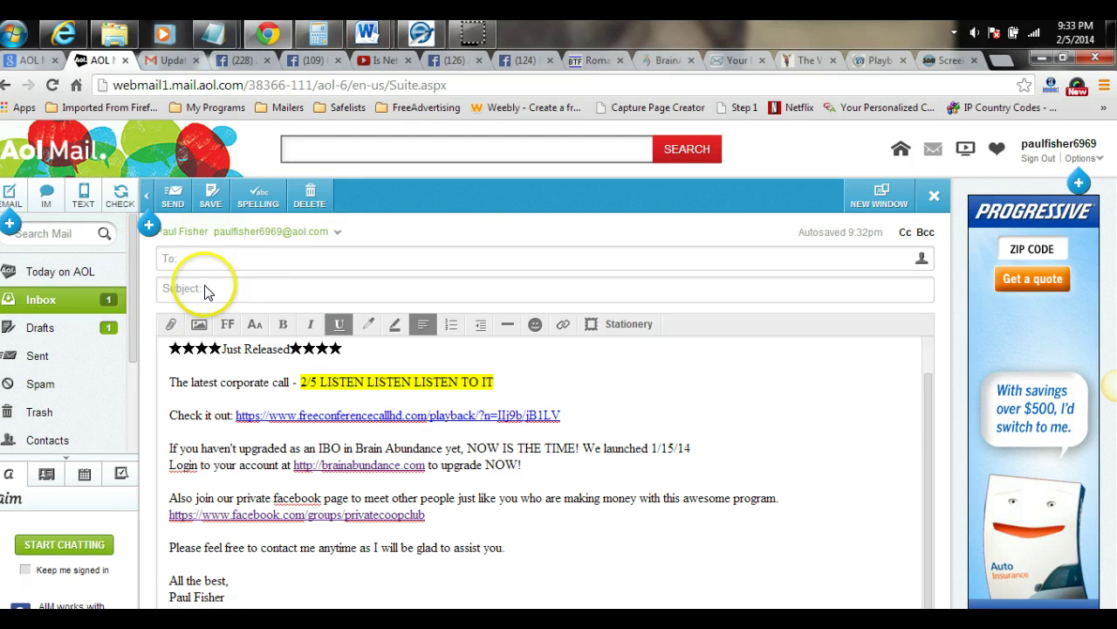
left_click(206, 291)
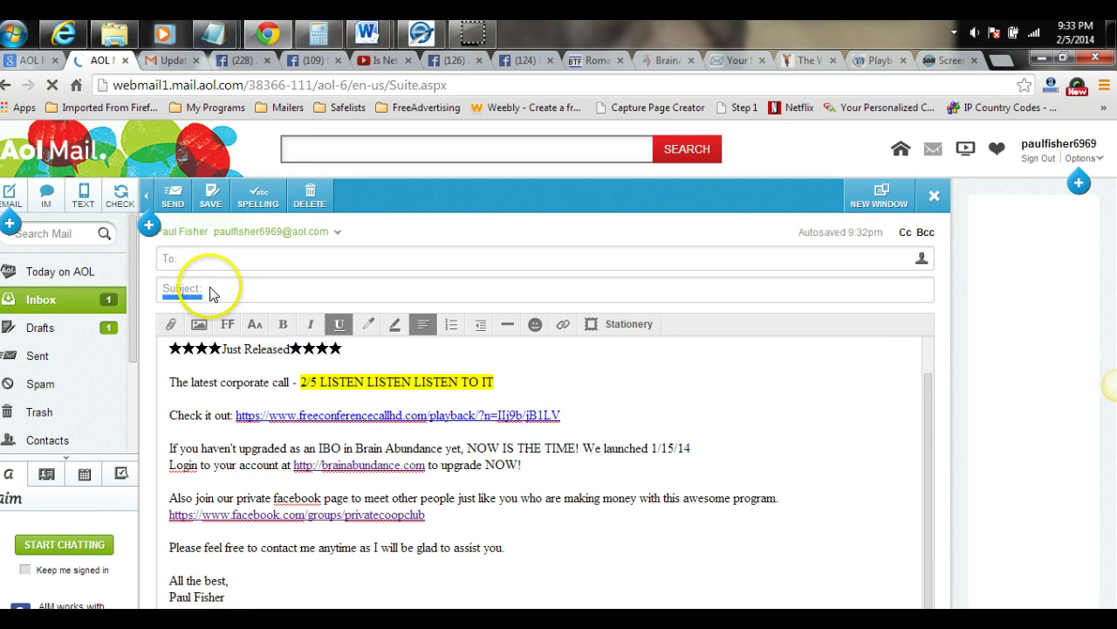
right_click(210, 290)
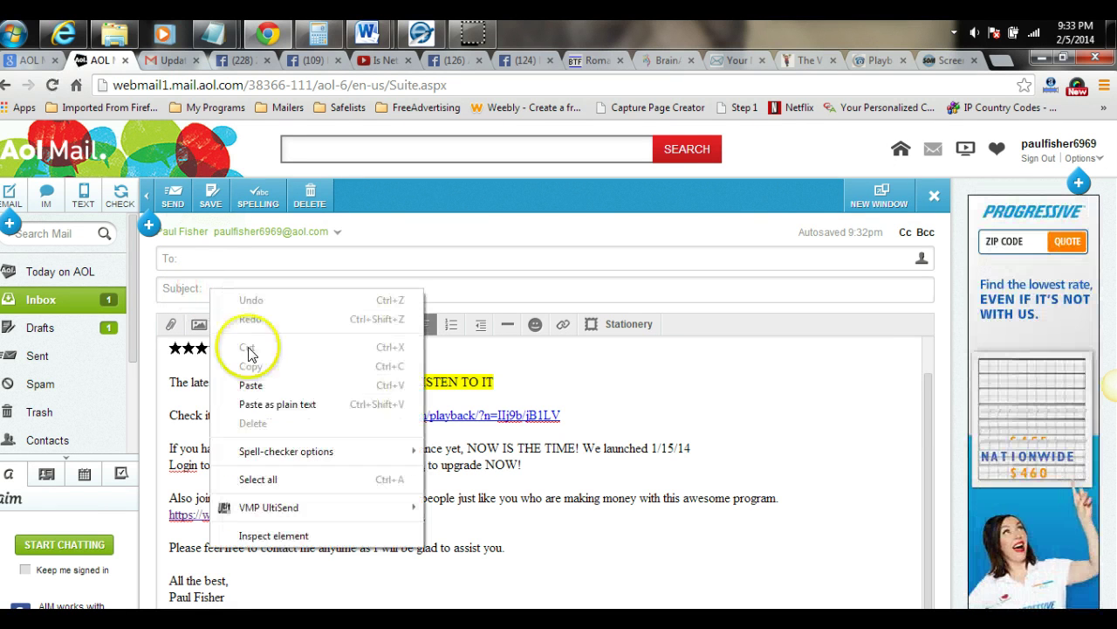
left_click(251, 385)
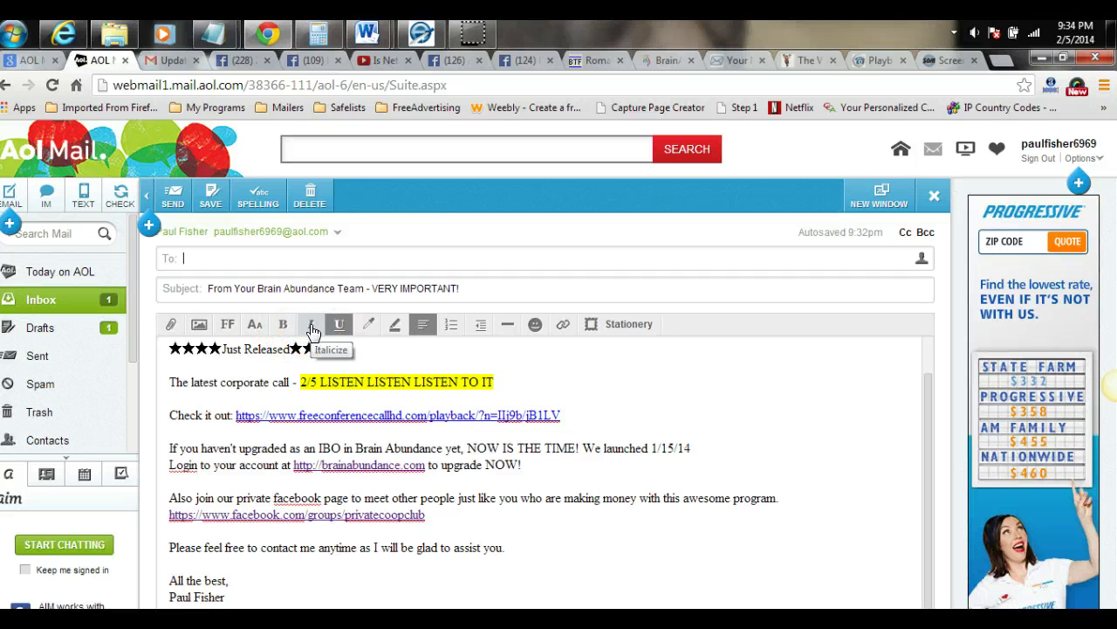
left_click(340, 328)
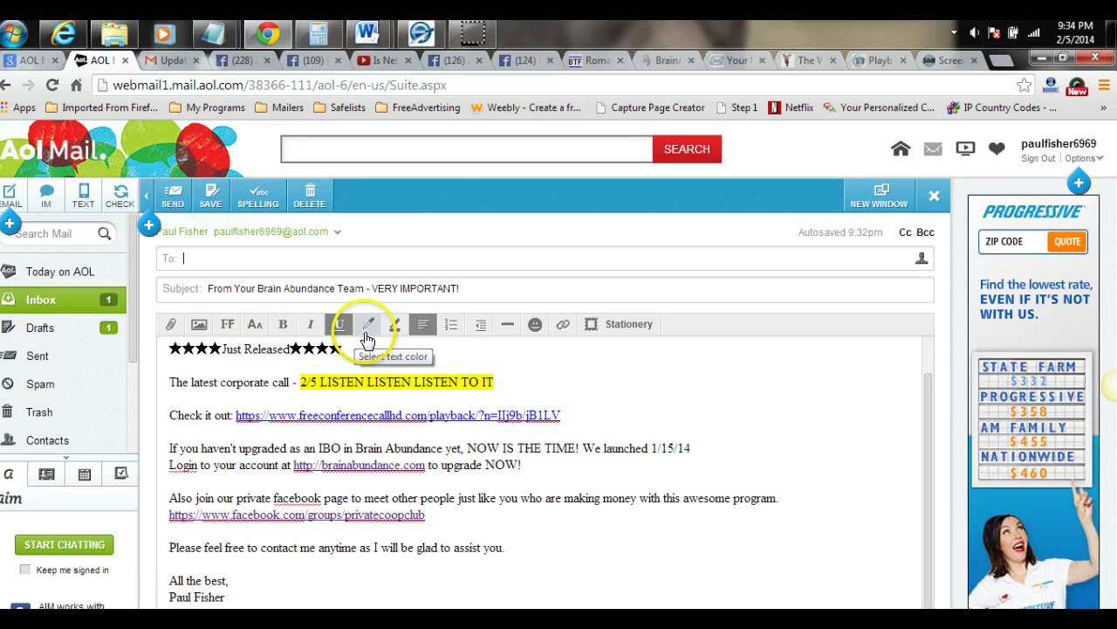